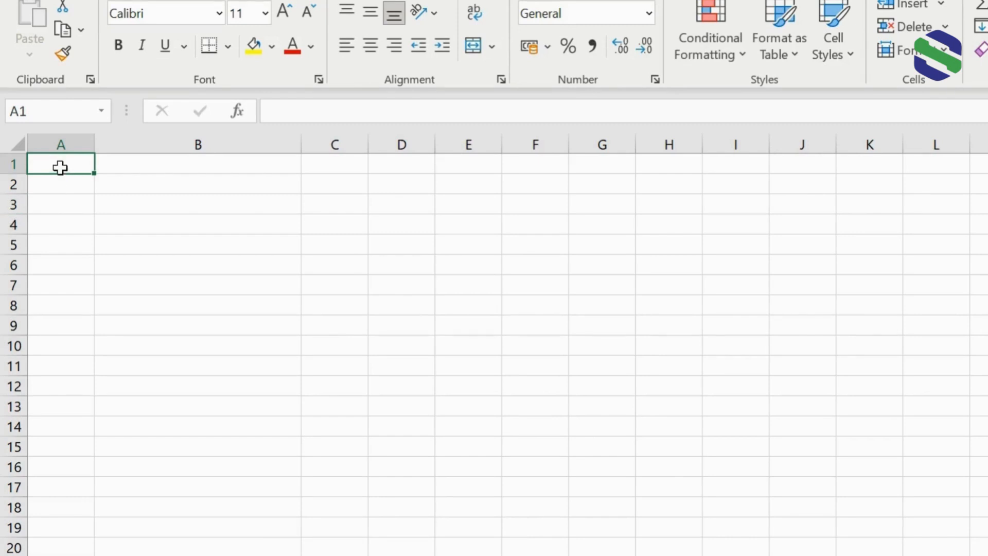
# Enter 1 in cell A1 and a person's full name in B1.
pyautogui.write('1')
pyautogui.press('Tab')
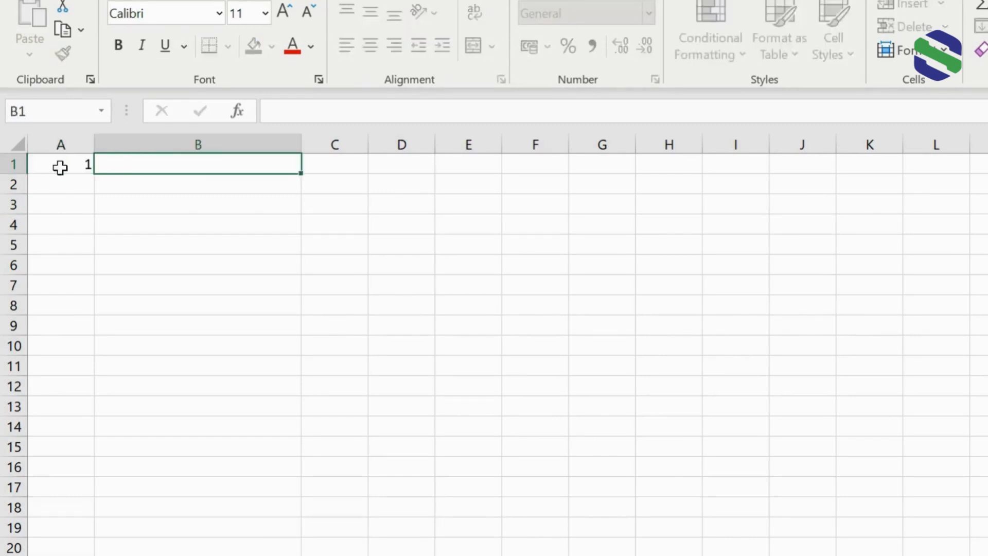
pyautogui.write('JOhn Wesley')
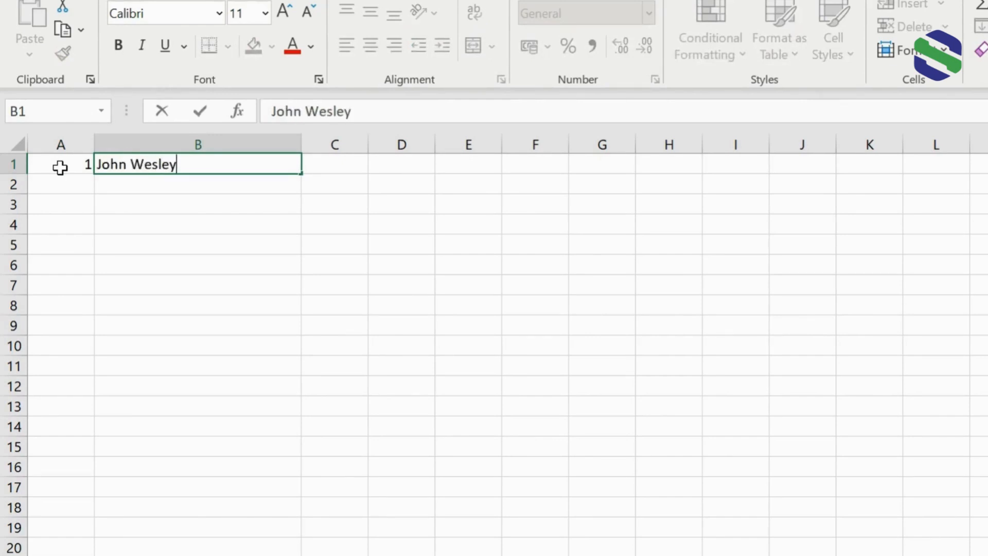
pyautogui.press('Return')
pyautogui.press('Left')
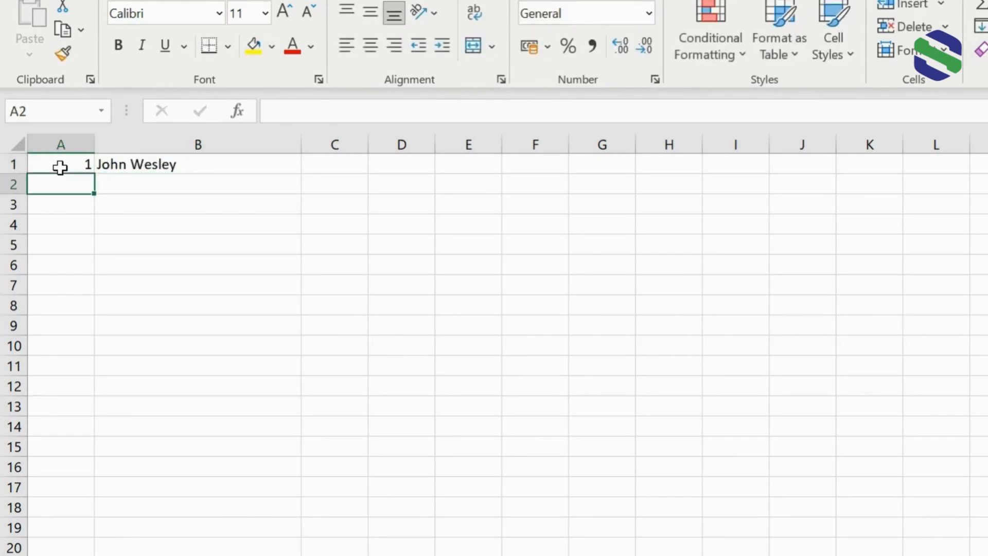
# Enter 2 in cell A2 and a second person's full name in B2.
pyautogui.write('2')
pyautogui.press('Tab')
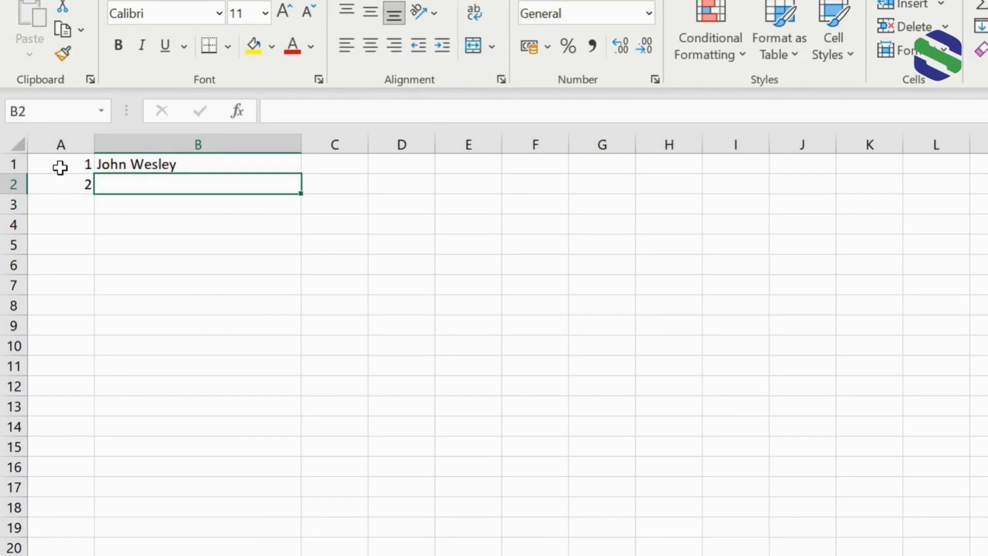
pyautogui.write('Temitope Adeoyo')
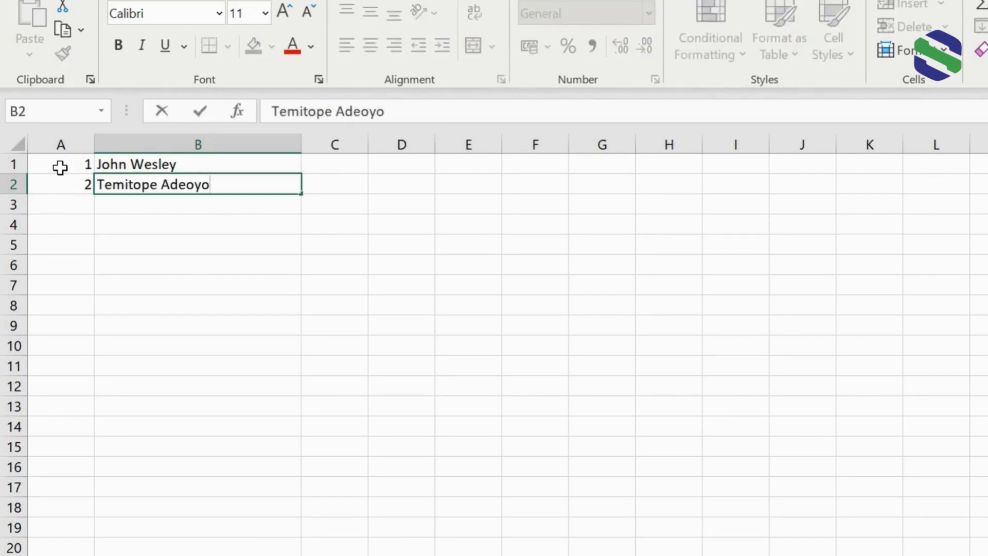
pyautogui.press('Return')
pyautogui.press('Left')
# Enter 3 in cell A3 and a third person's full name in B3.
pyautogui.write('3')
pyautogui.press('Tab')
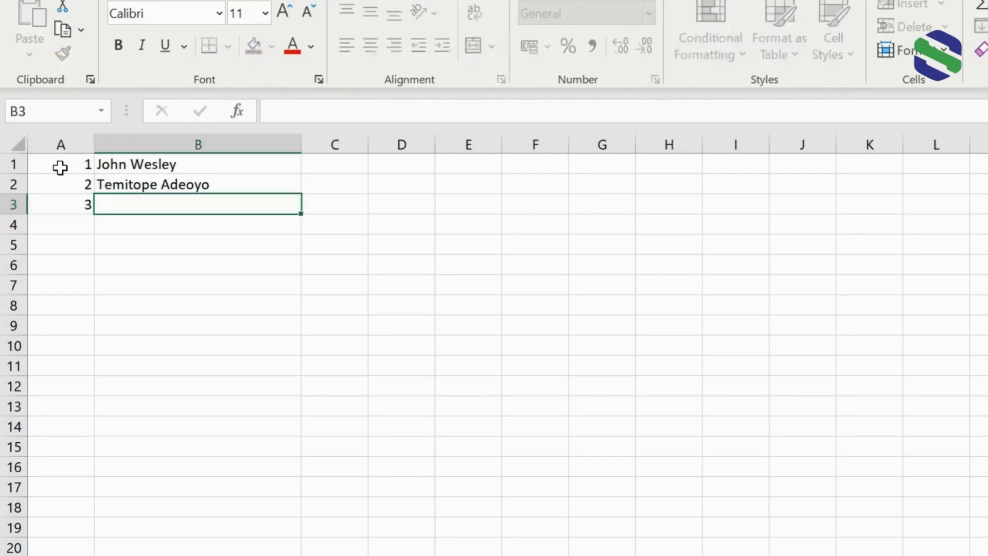
pyautogui.write('Juan Lopez')
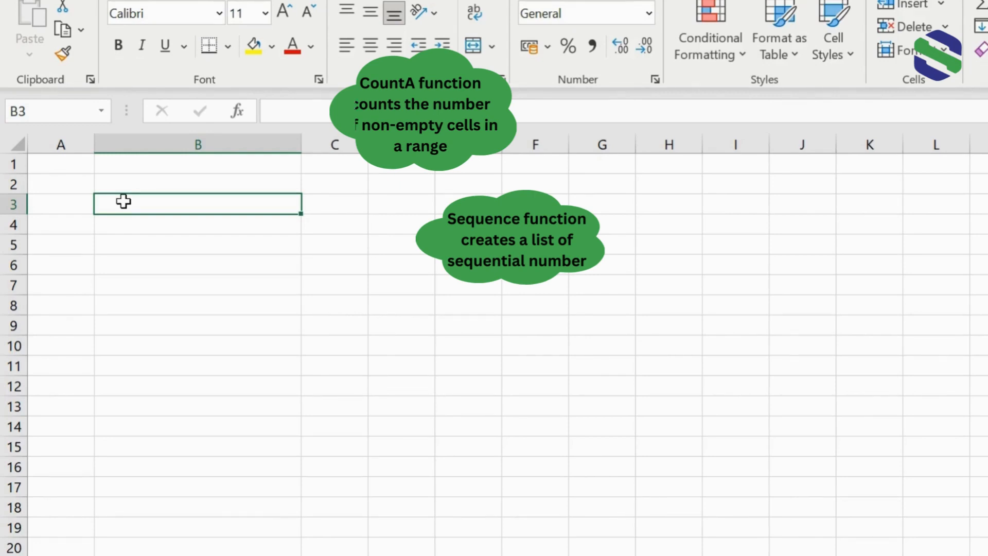
# In the cleared sheet, enter a person's full name in cell B1, fixing the missing space.
pyautogui.click(139, 170)
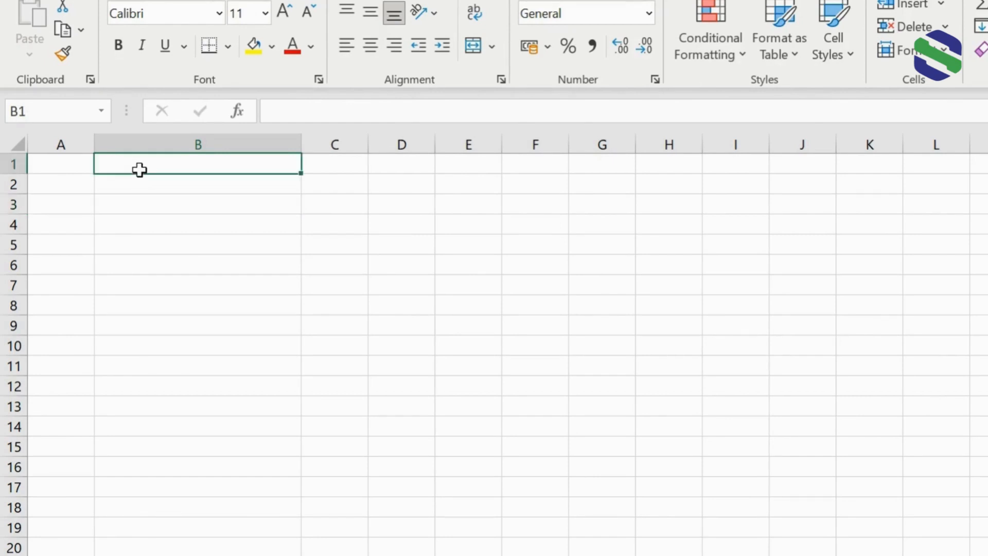
pyautogui.write('JohnWesley')
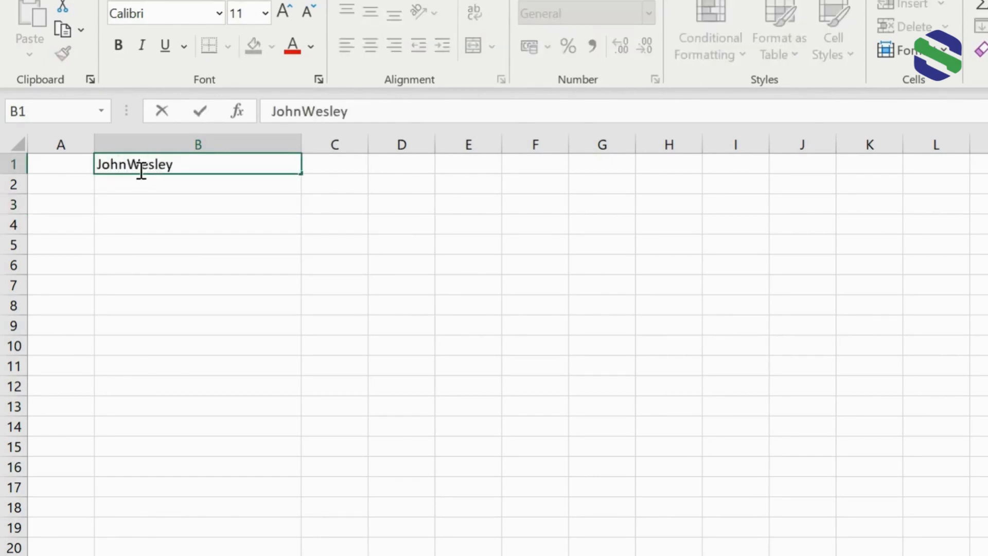
pyautogui.press('BackSpace')
pyautogui.press('BackSpace')
pyautogui.press('BackSpace')
pyautogui.press('BackSpace')
pyautogui.press('BackSpace')
pyautogui.press('BackSpace')
pyautogui.write('Wesley')
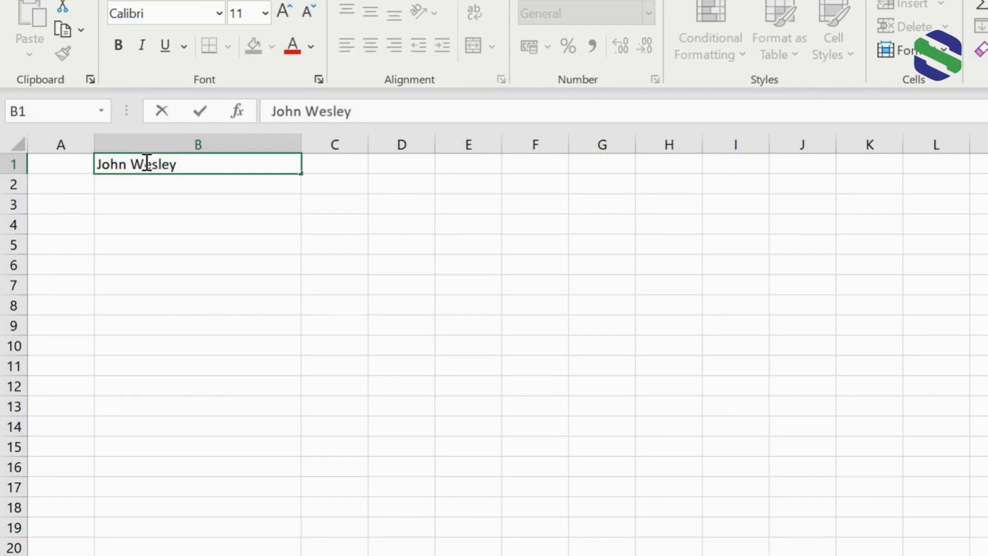
# Enter the formula =SEQUENCE(COUNTA(B:B)) in cell A1, referencing the whole of column B.
pyautogui.click(69, 176)
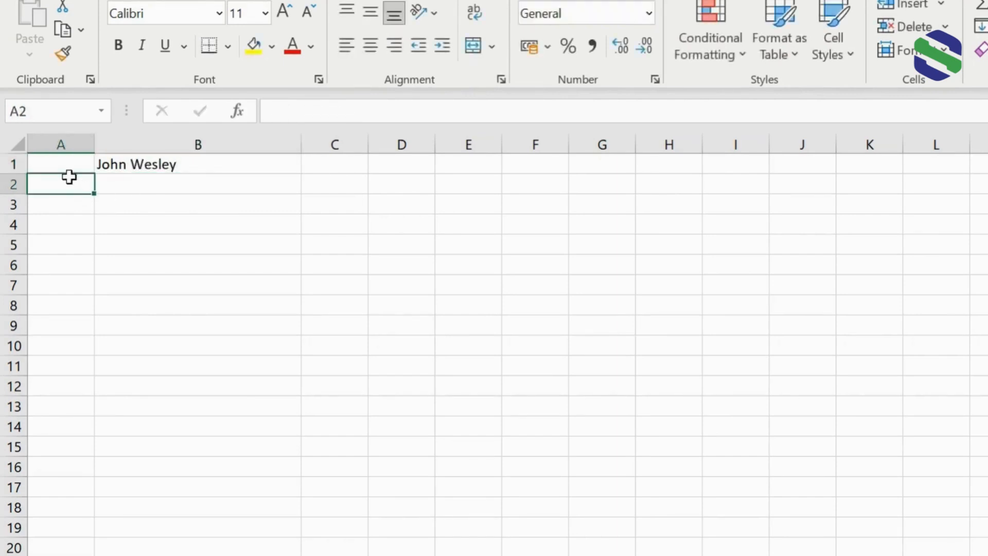
pyautogui.click(69, 167)
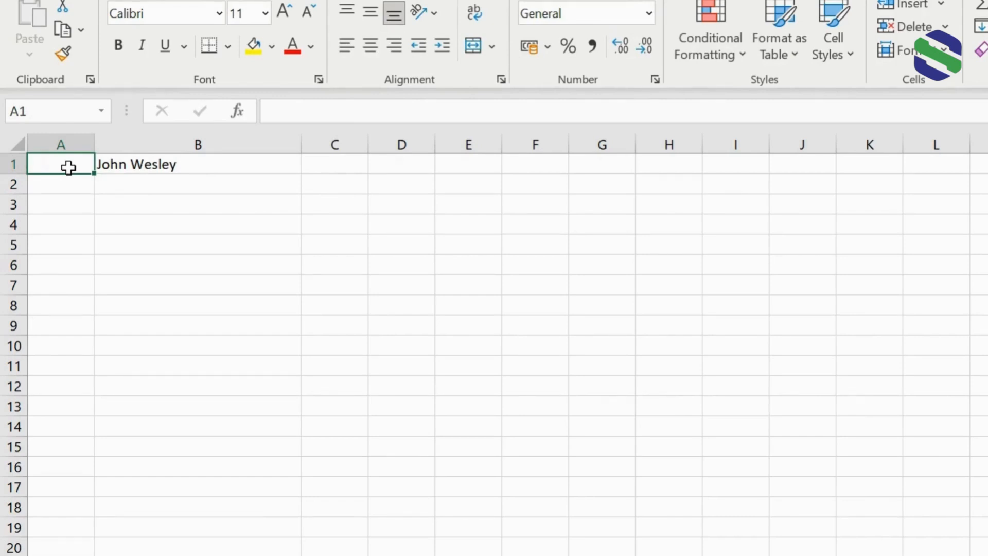
pyautogui.write('=seque')
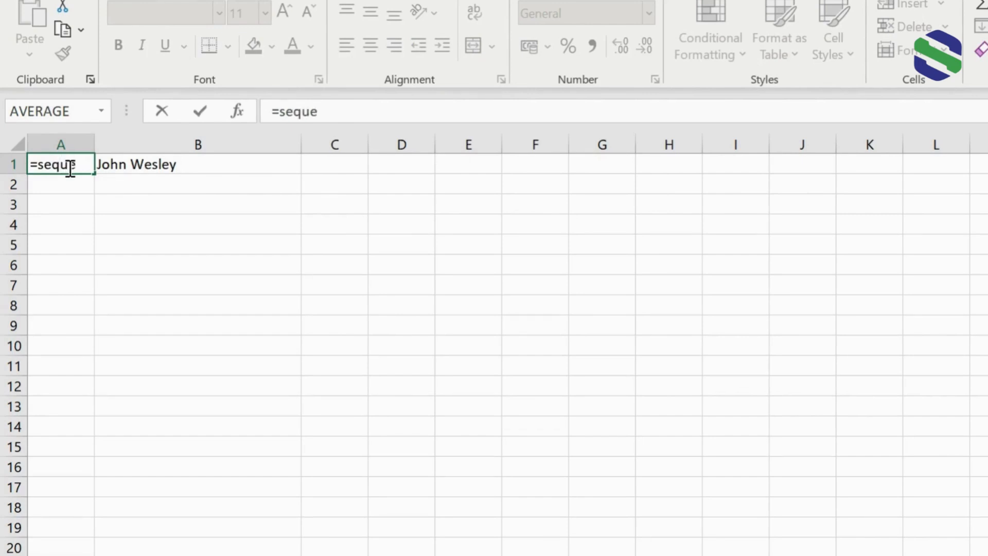
pyautogui.press('Tab')
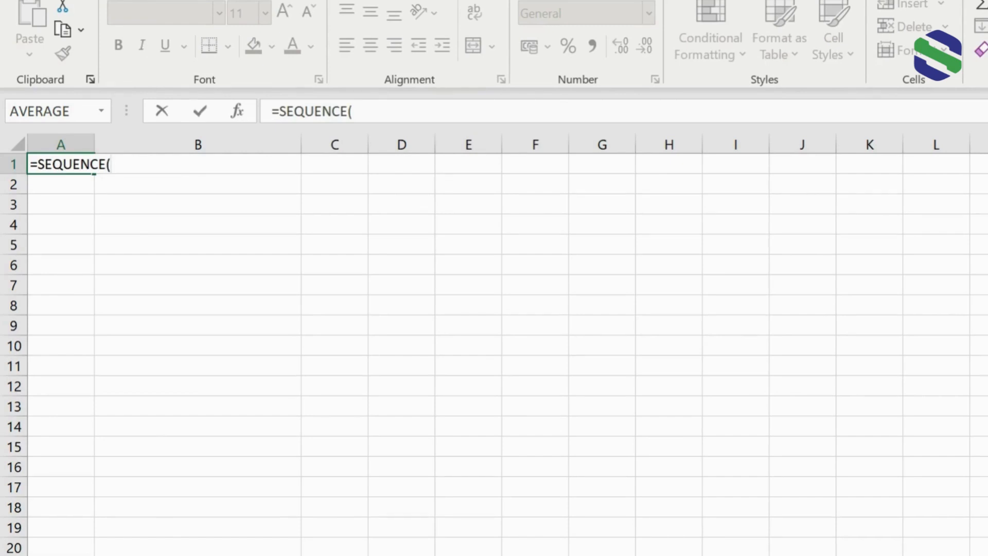
pyautogui.write('countA(')
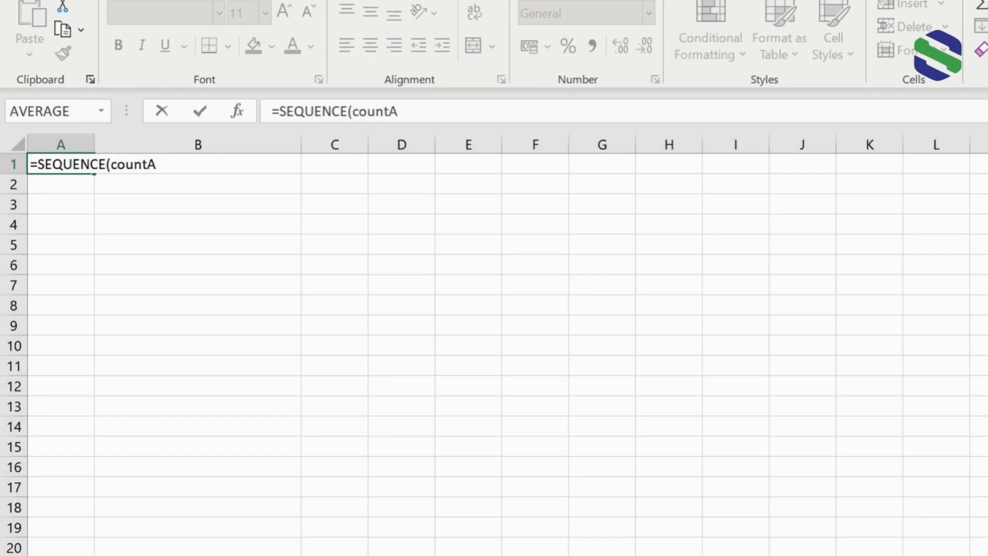
pyautogui.click(157, 144)
pyautogui.write(')')
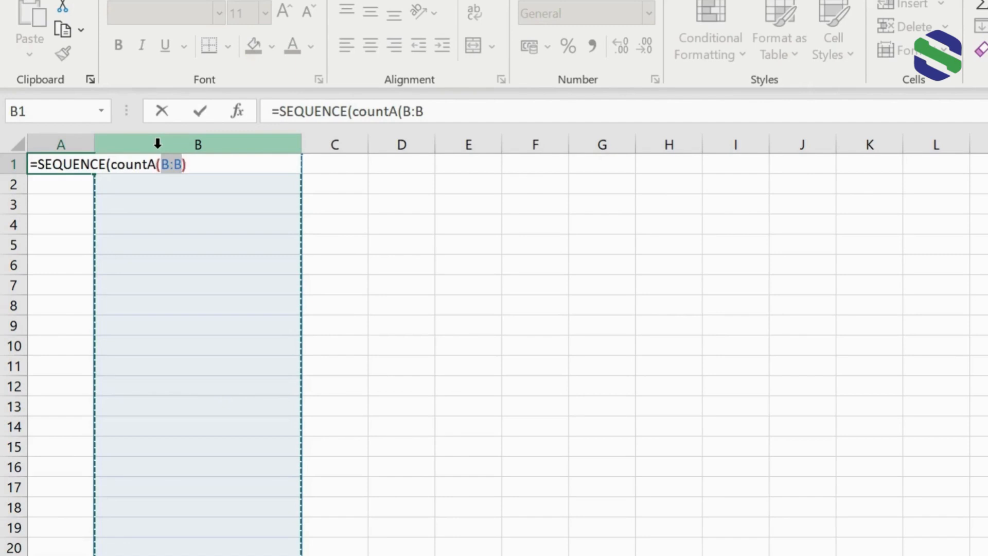
pyautogui.write(')')
pyautogui.press('Return')
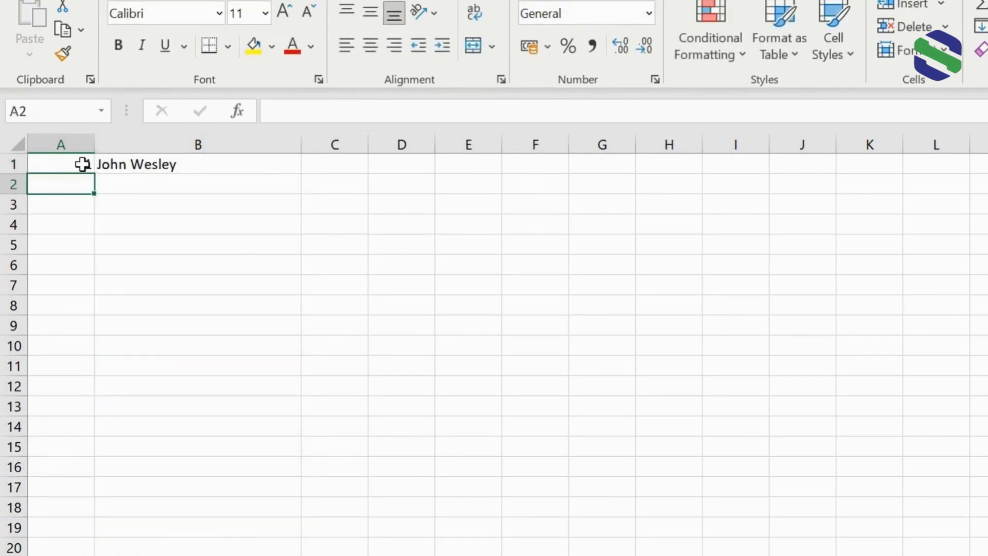
# Add a second person's full name in cell B2.
pyautogui.click(128, 184)
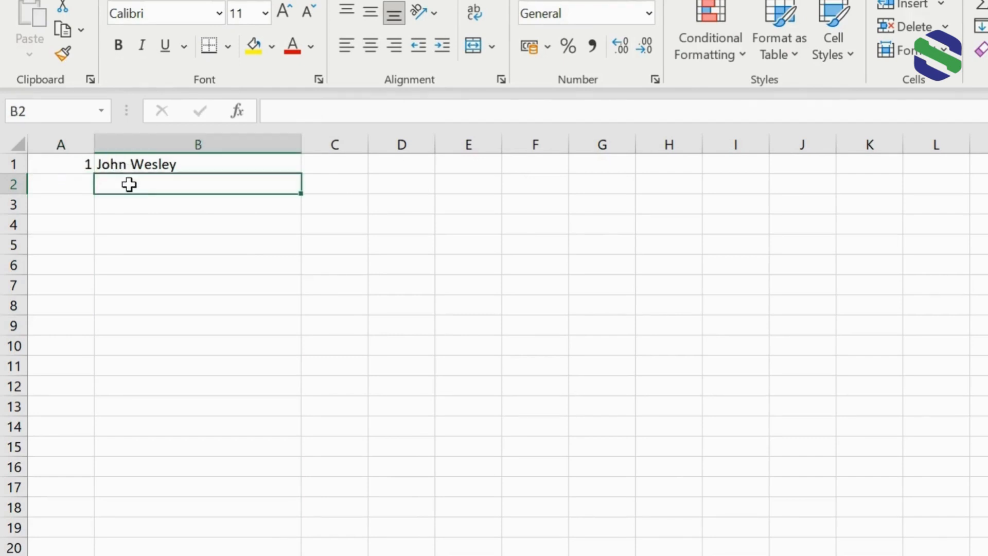
pyautogui.write('Temito')
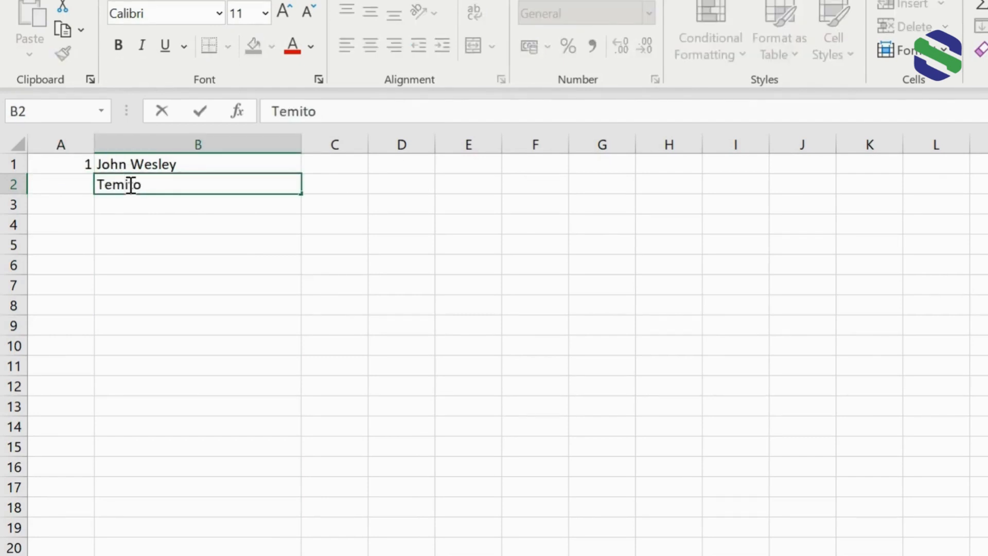
pyautogui.write('pe Adeoyo')
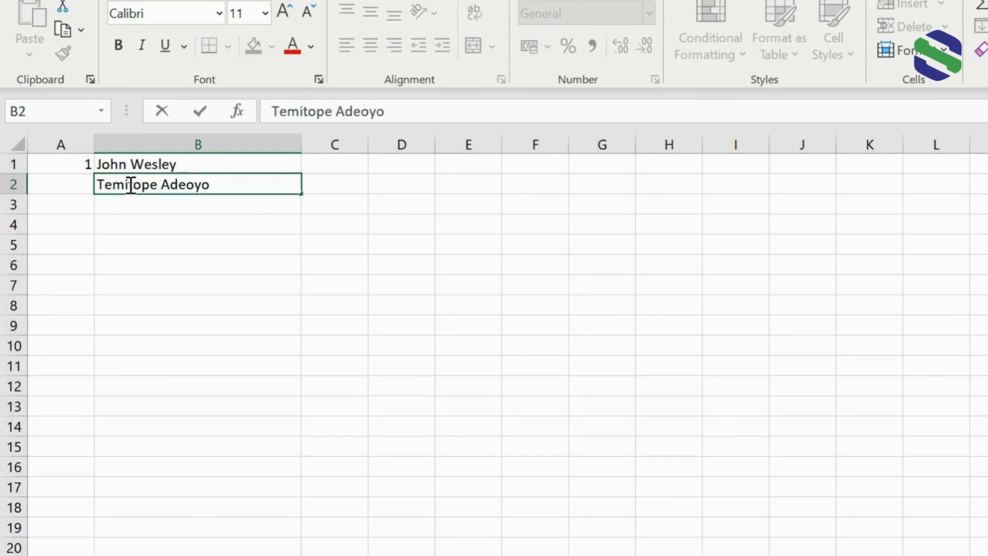
pyautogui.press('Return')
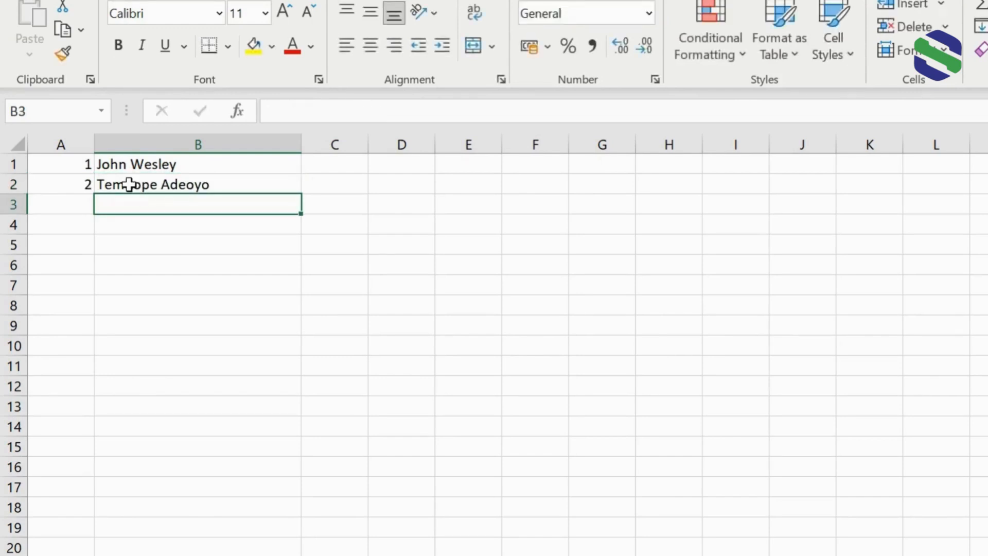
# Add two more people's full names in cells B3 and B4.
pyautogui.write('Juan')
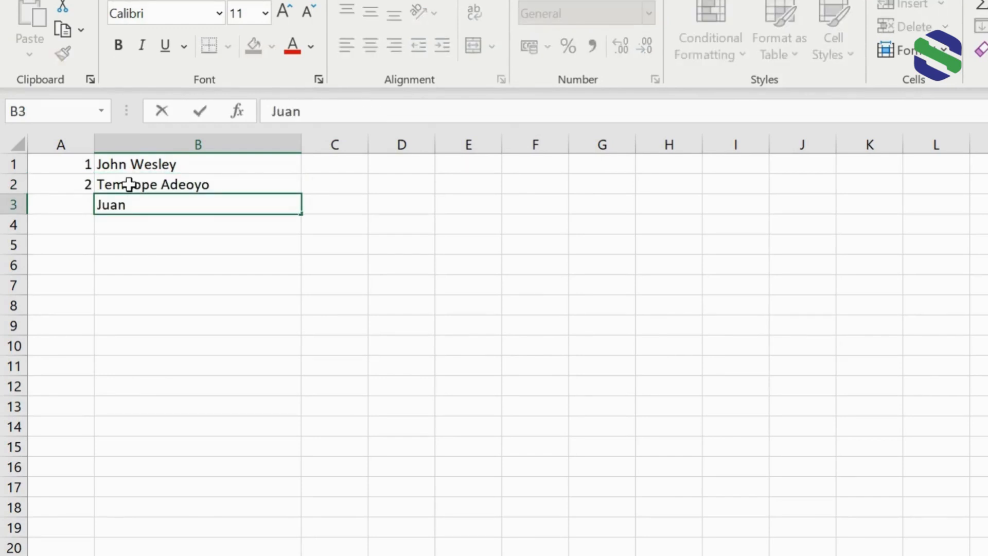
pyautogui.write(' Lopez')
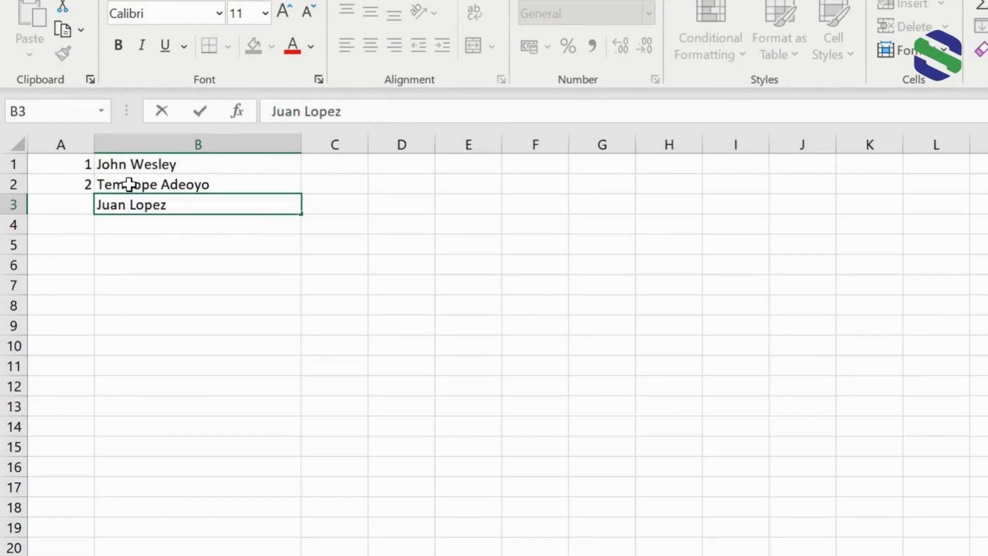
pyautogui.press('Return')
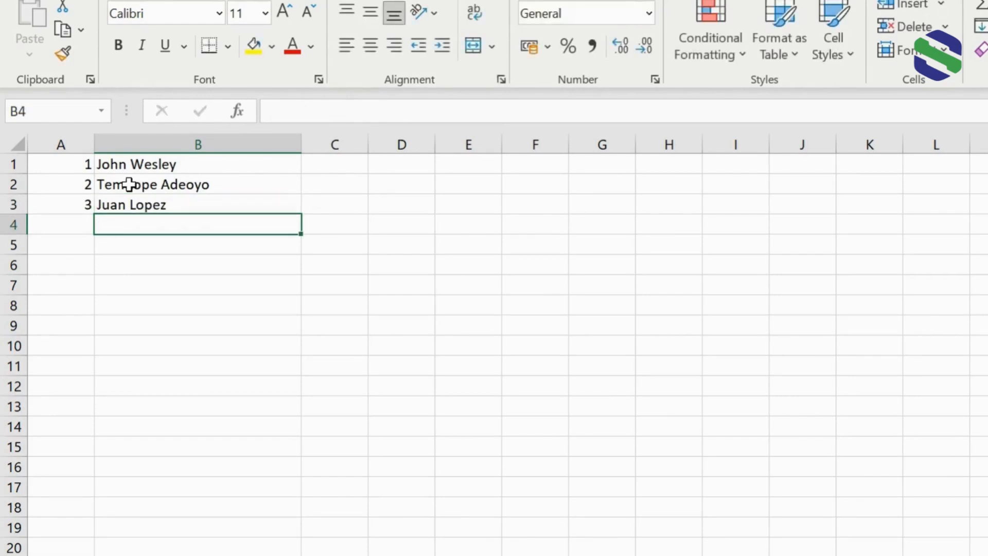
pyautogui.write('Mei Chen')
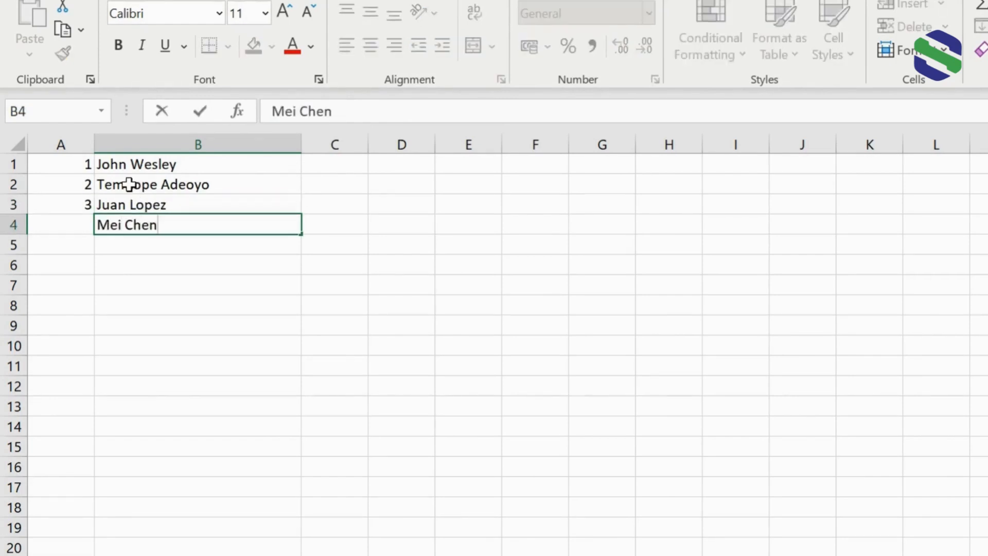
pyautogui.press('Return')
# Add two more people's full names in cells B5 and B6.
pyautogui.write('Kayod')
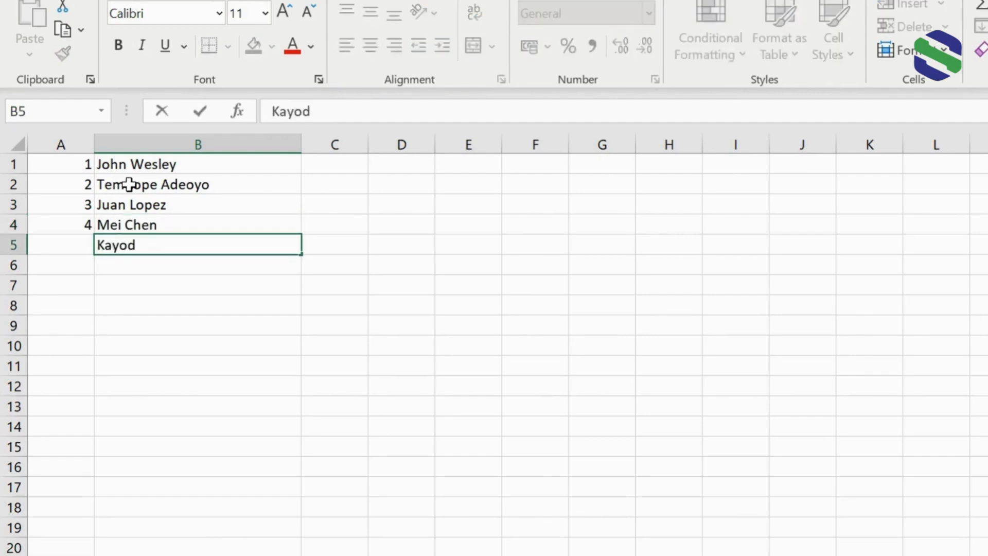
pyautogui.write('e Olaosan')
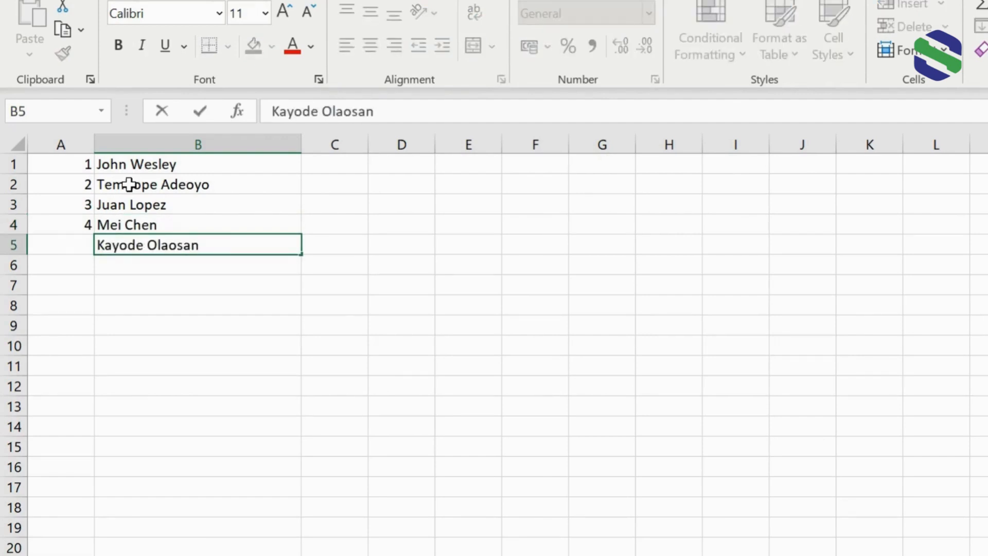
pyautogui.press('Return')
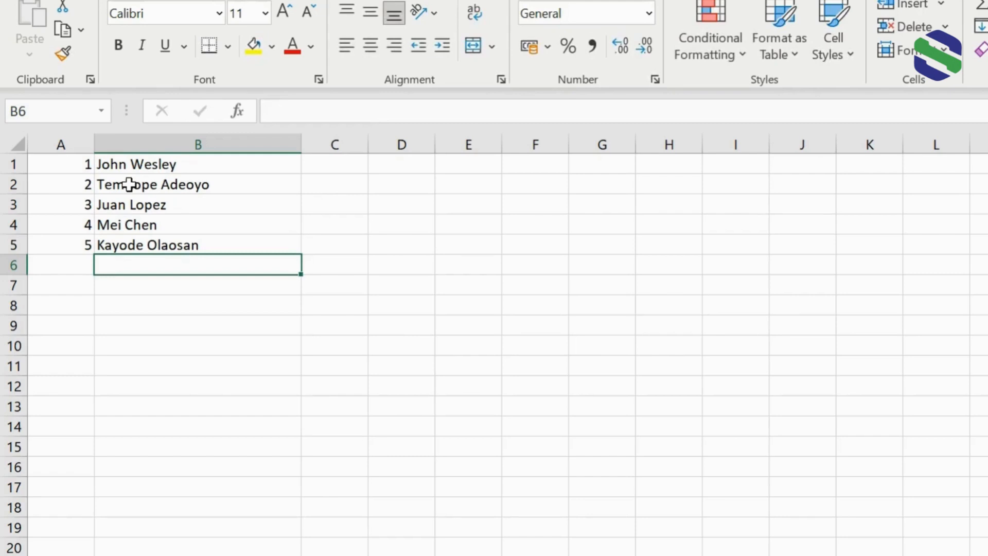
pyautogui.write('Luca Rossi')
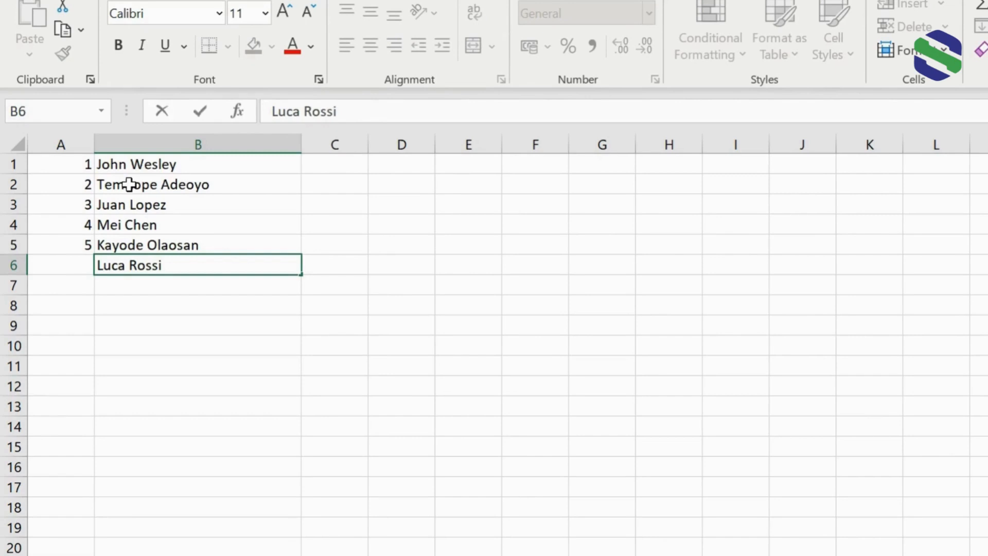
pyautogui.press('Return')
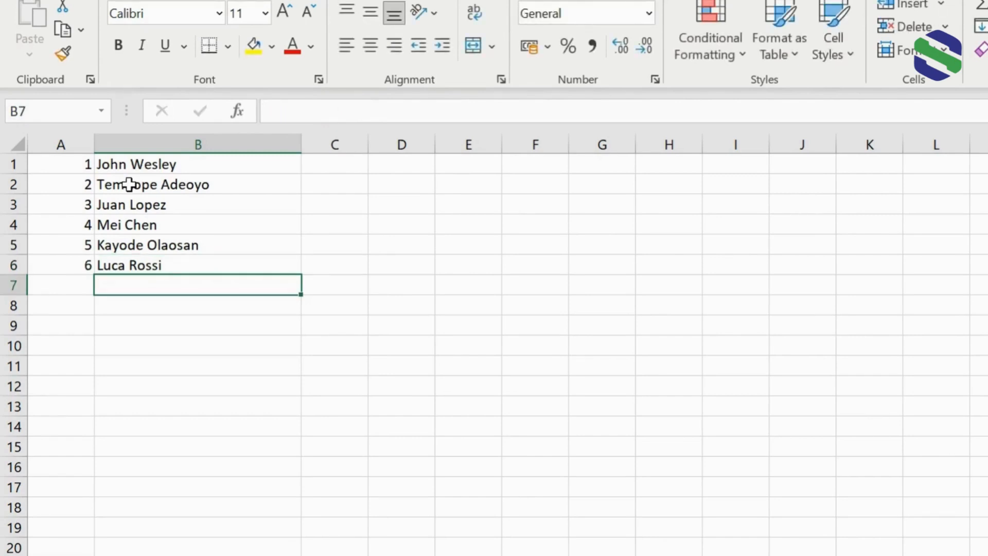
# Add two more people's full names in cells B7 and B8, then select cell A1.
pyautogui.write('Aisha Khan')
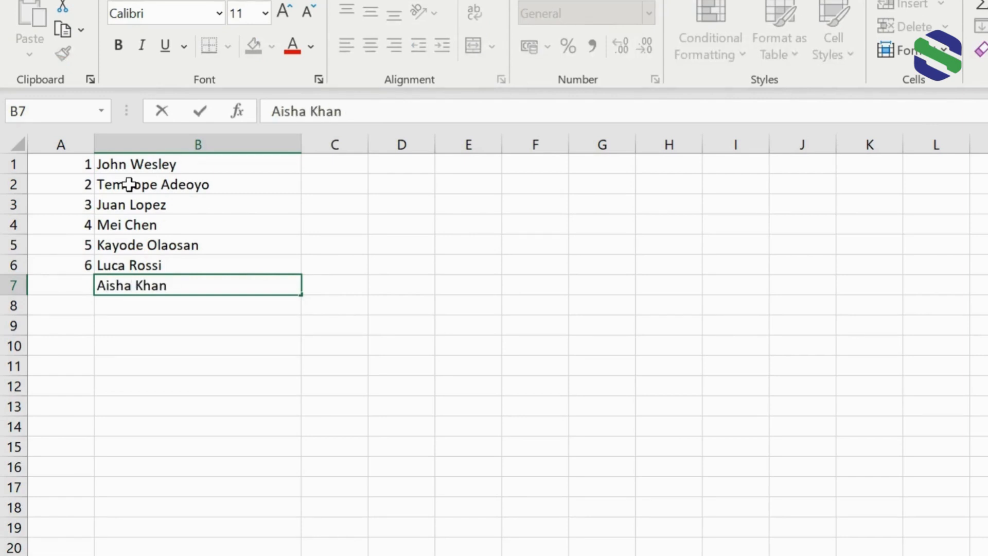
pyautogui.press('Return')
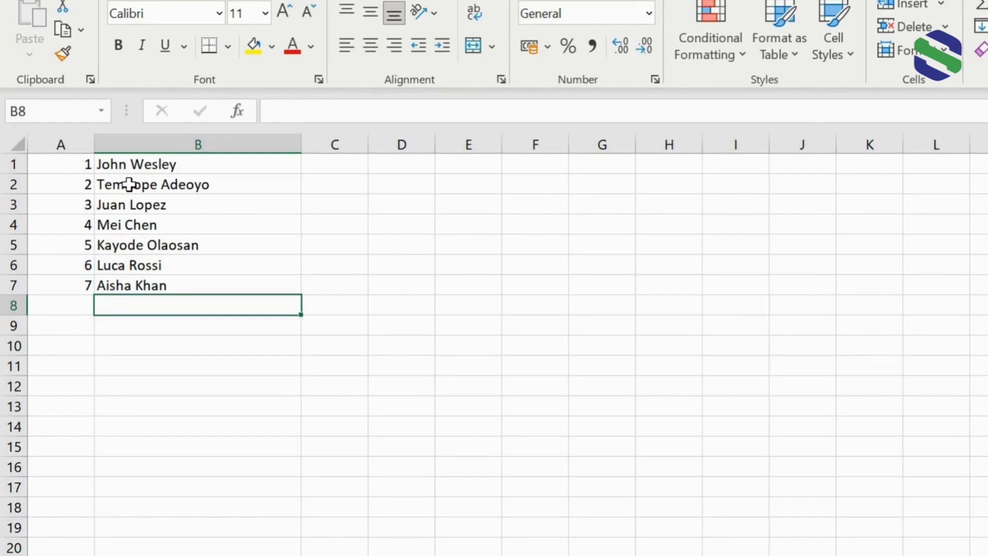
pyautogui.write('Pavel I')
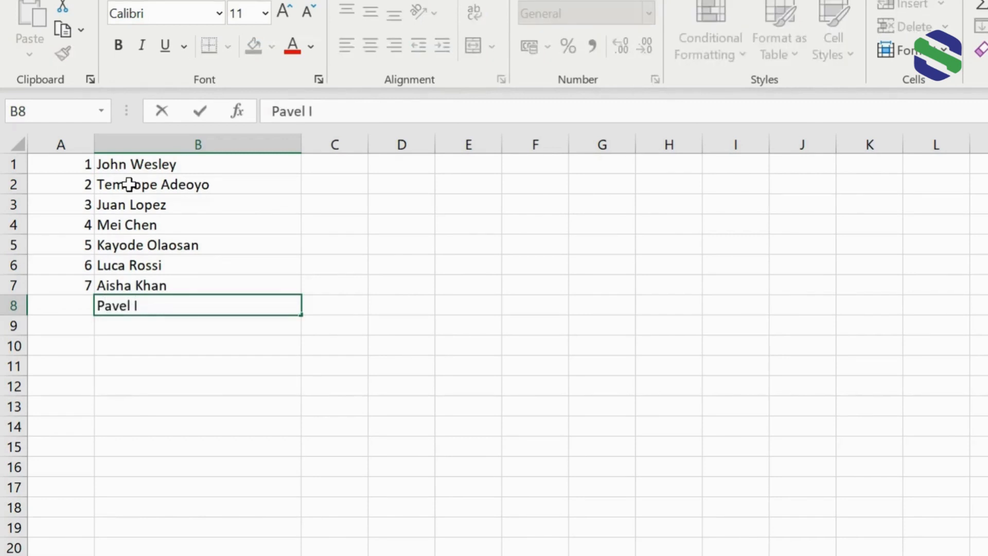
pyautogui.write('vanov')
pyautogui.press('Return')
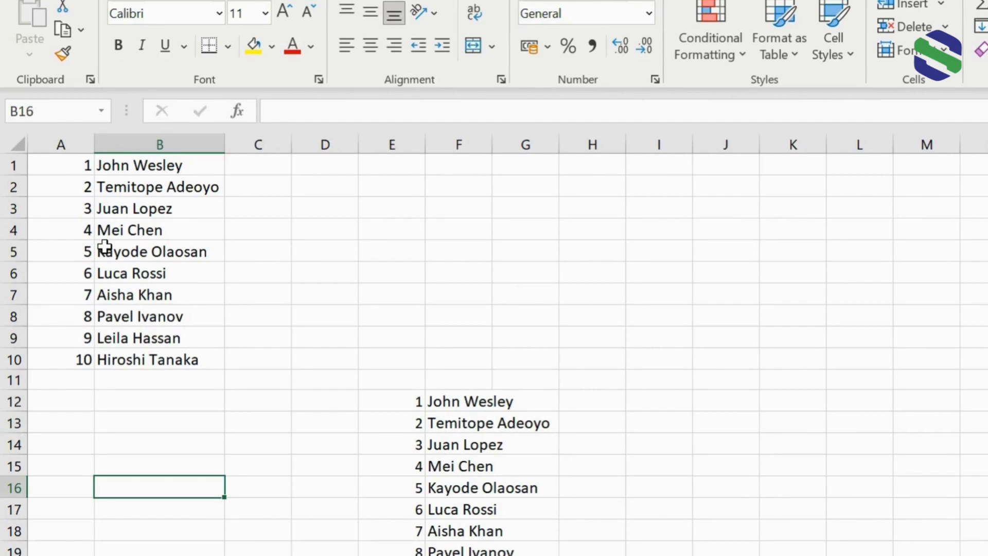
pyautogui.click(71, 164)
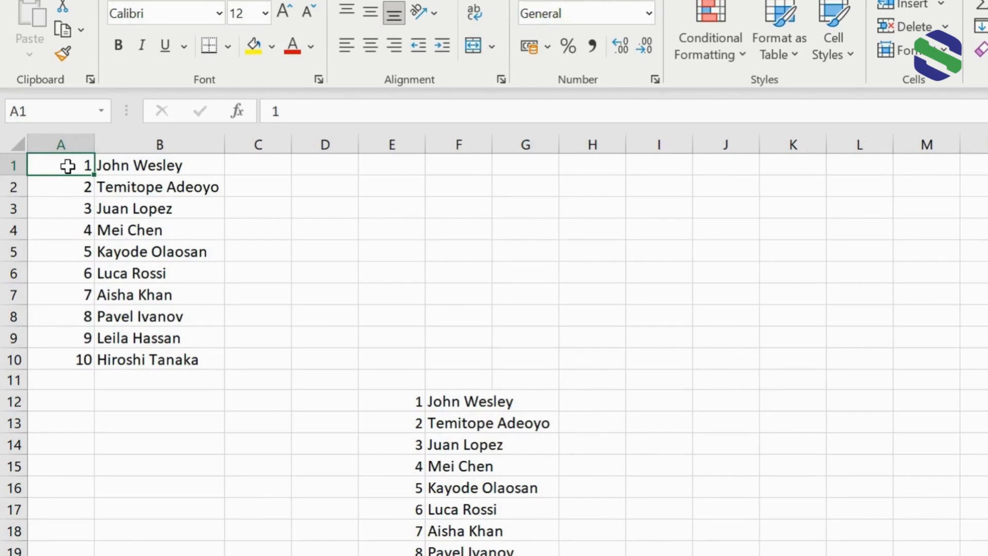
# Delete row 4 from the manually numbered list of names at the top of the sheet.
pyautogui.click(79, 185)
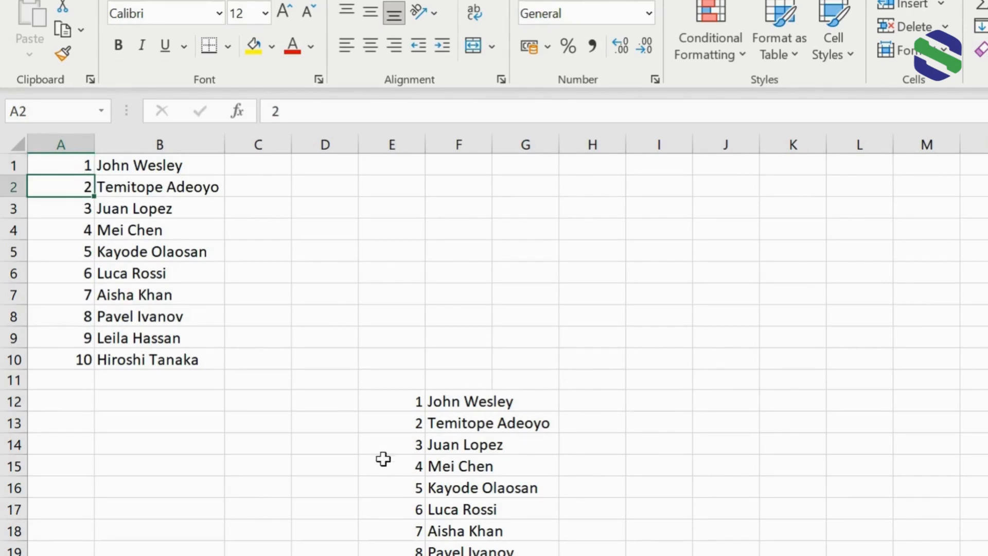
pyautogui.click(400, 402)
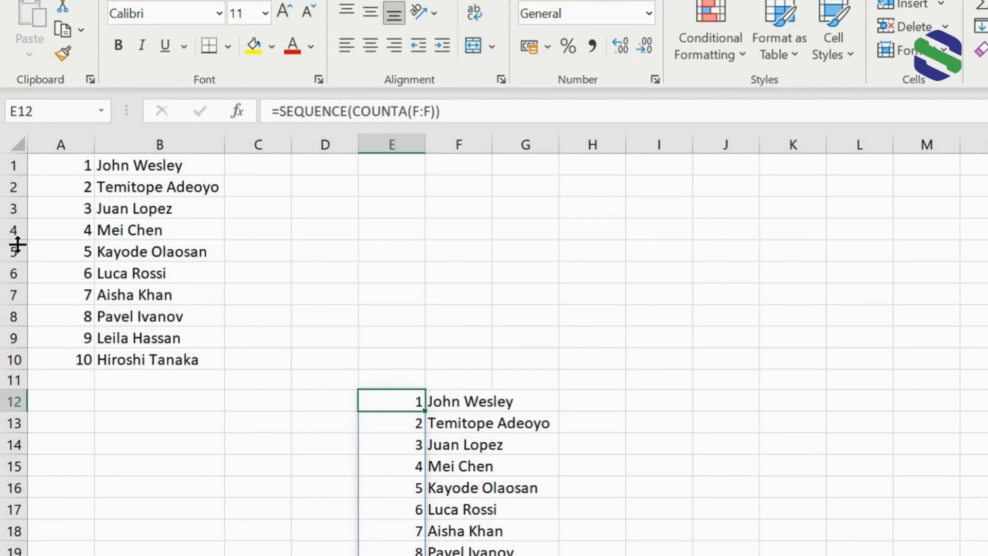
pyautogui.rightClick(11, 230)
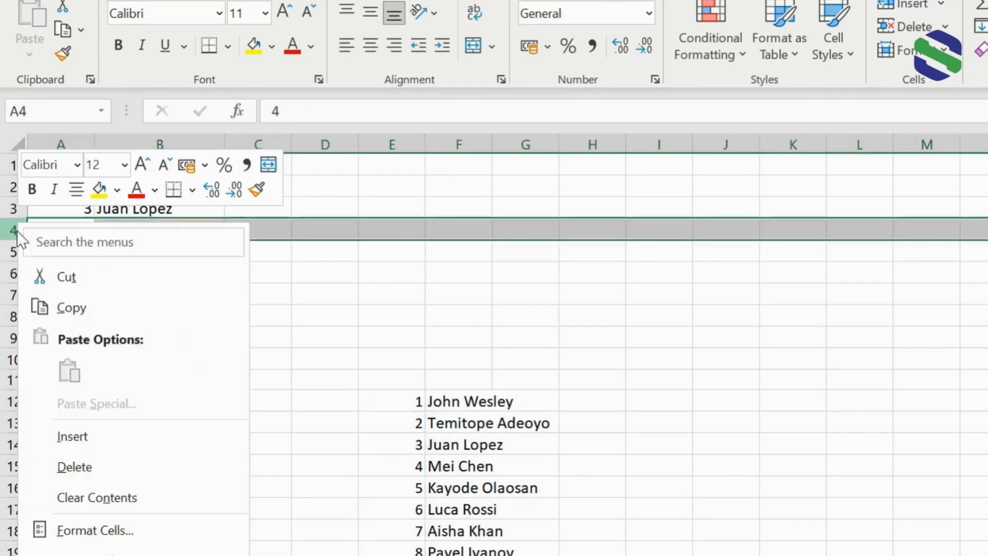
pyautogui.click(79, 472)
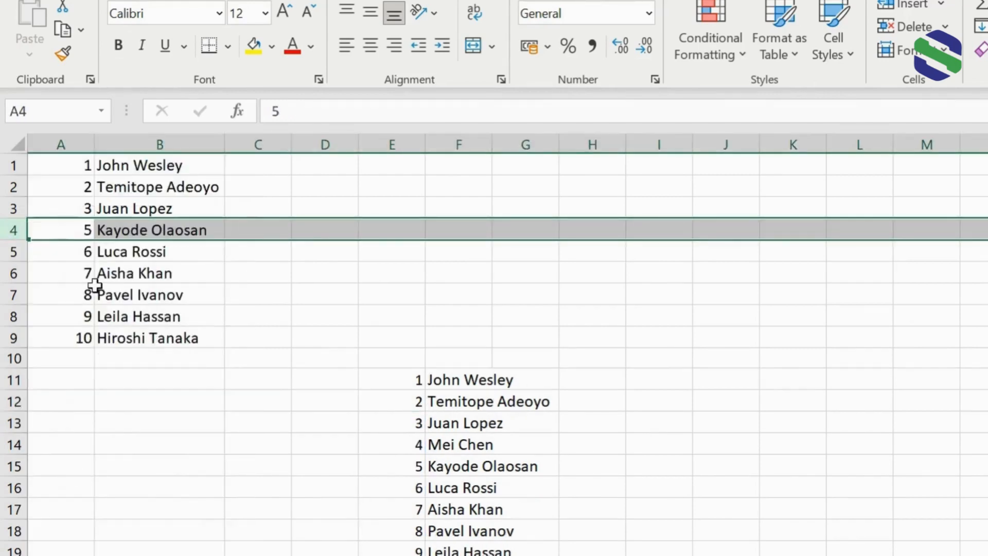
# Delete row 14 from the SEQUENCE-numbered list of names in columns E and F.
pyautogui.click(63, 203)
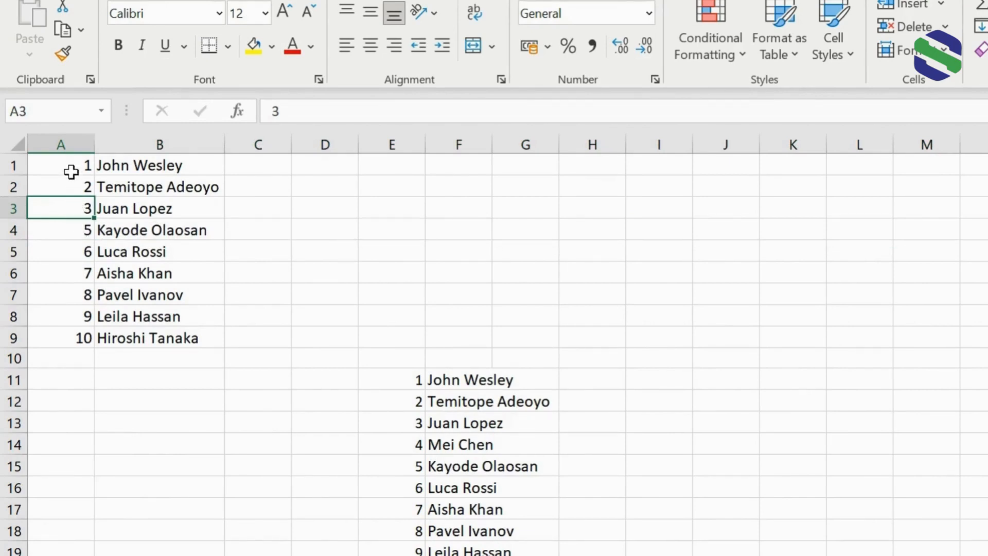
pyautogui.click(72, 252)
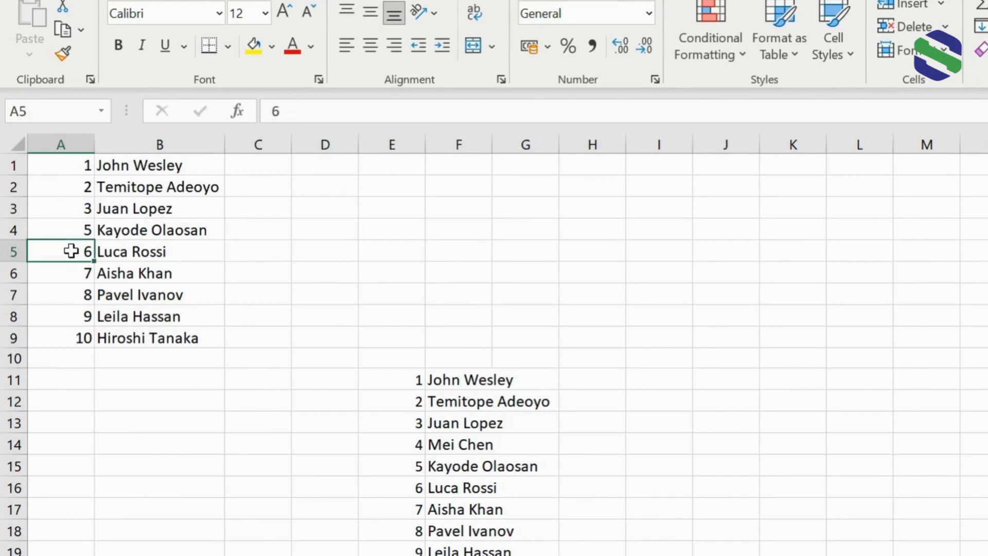
pyautogui.click(406, 379)
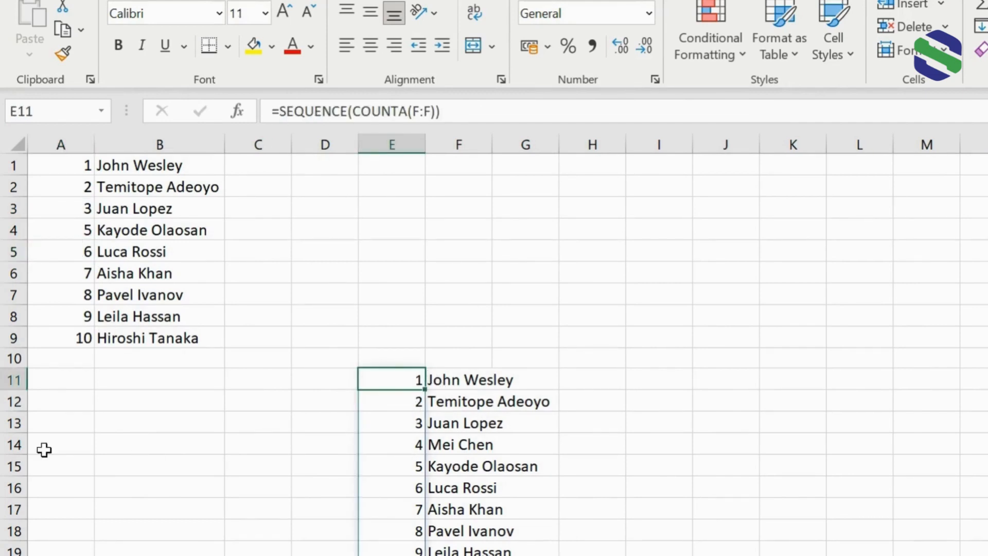
pyautogui.click(14, 444)
pyautogui.rightClick(14, 444)
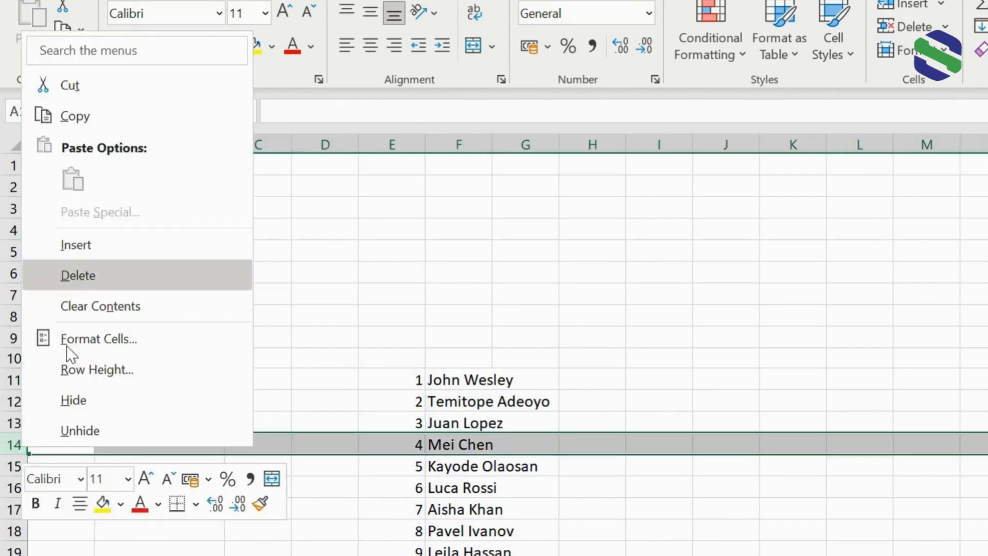
pyautogui.click(82, 274)
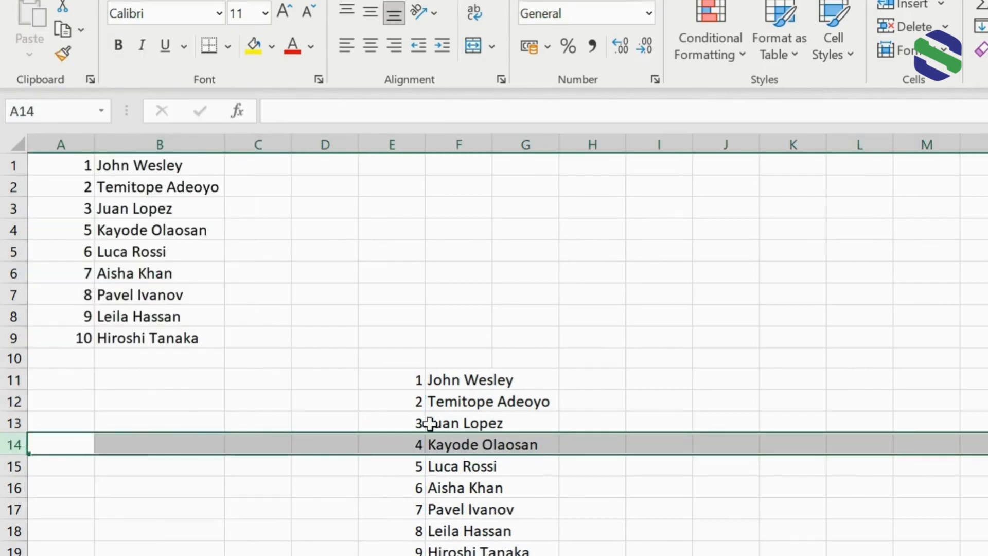